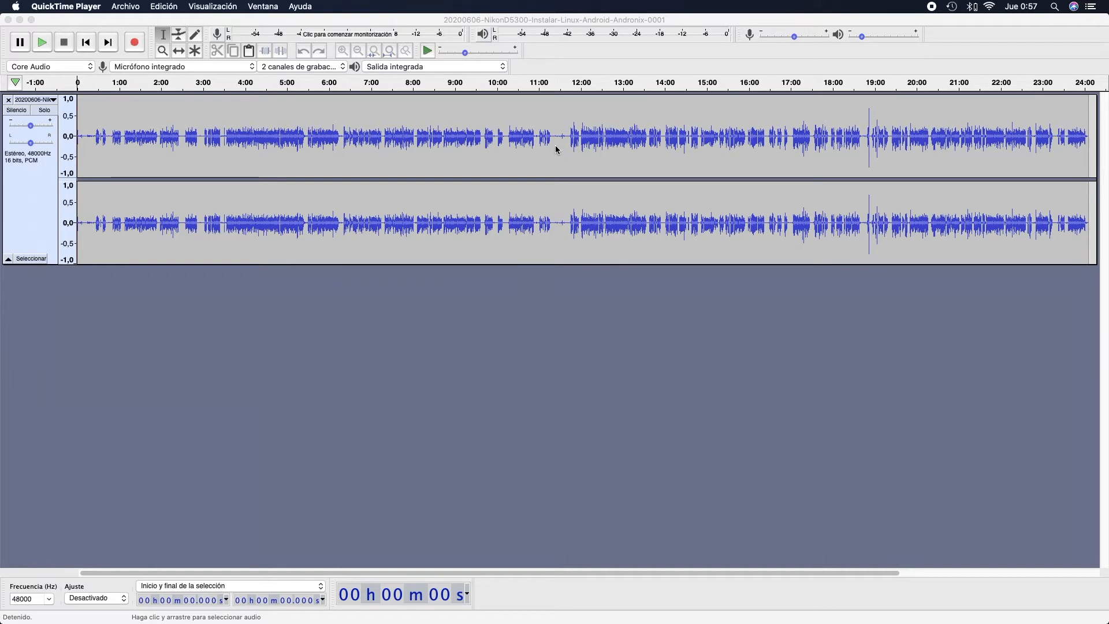
Step: Examine the quiet passage between about 11:16 and 11:33, the speech before it and the small clicks after it
{"action": "scroll", "coordinate": [555, 147], "scroll_direction": "down", "scroll_amount": 1}
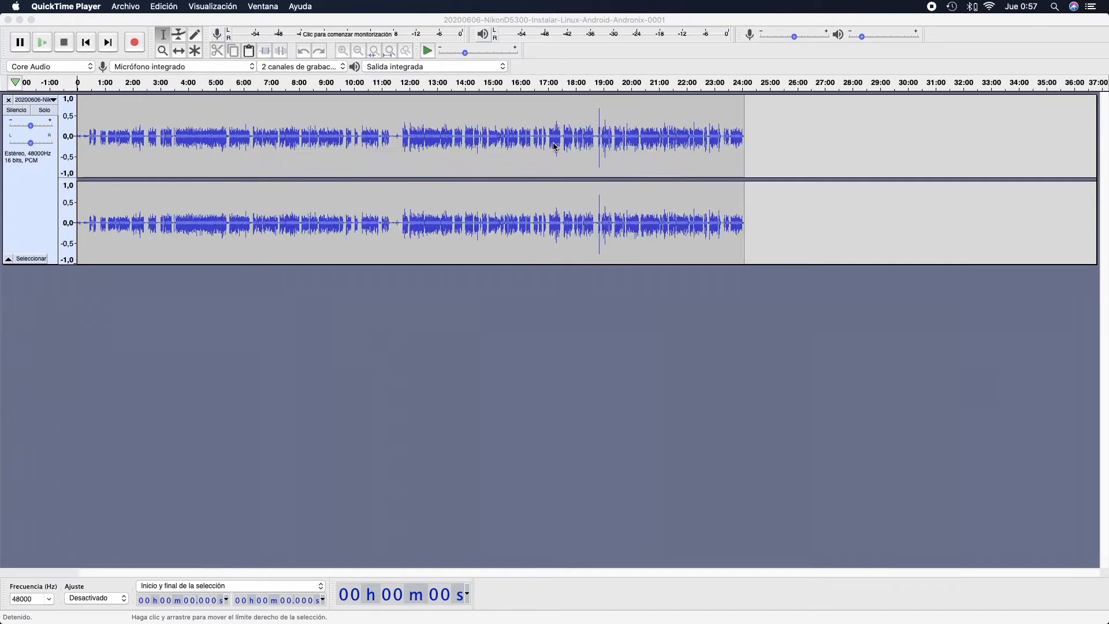
{"action": "scroll", "coordinate": [553, 146], "scroll_direction": "down", "scroll_amount": 2}
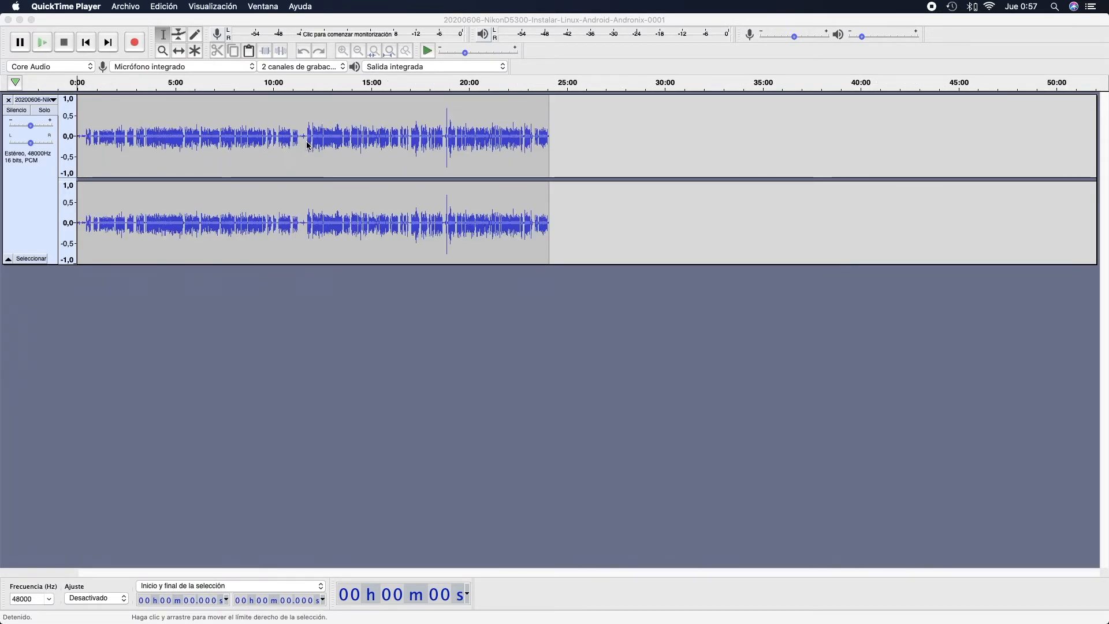
{"action": "scroll", "coordinate": [304, 141], "scroll_direction": "up", "scroll_amount": 4}
{"action": "scroll", "coordinate": [279, 146], "scroll_direction": "up", "scroll_amount": 3}
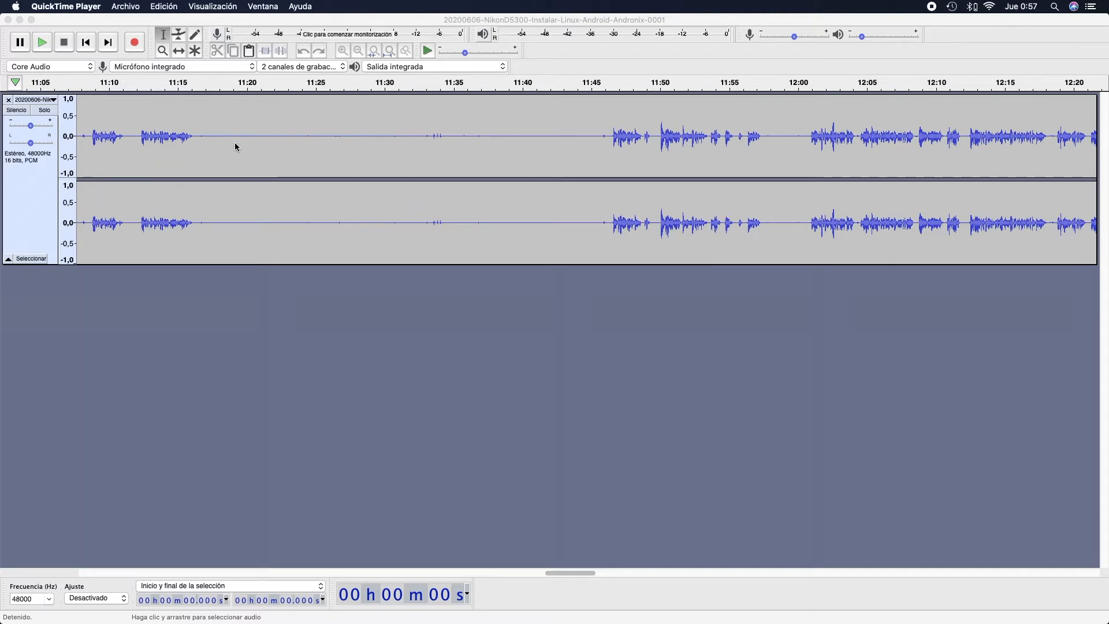
{"action": "left_click_drag", "start_coordinate": [198, 136], "coordinate": [424, 147]}
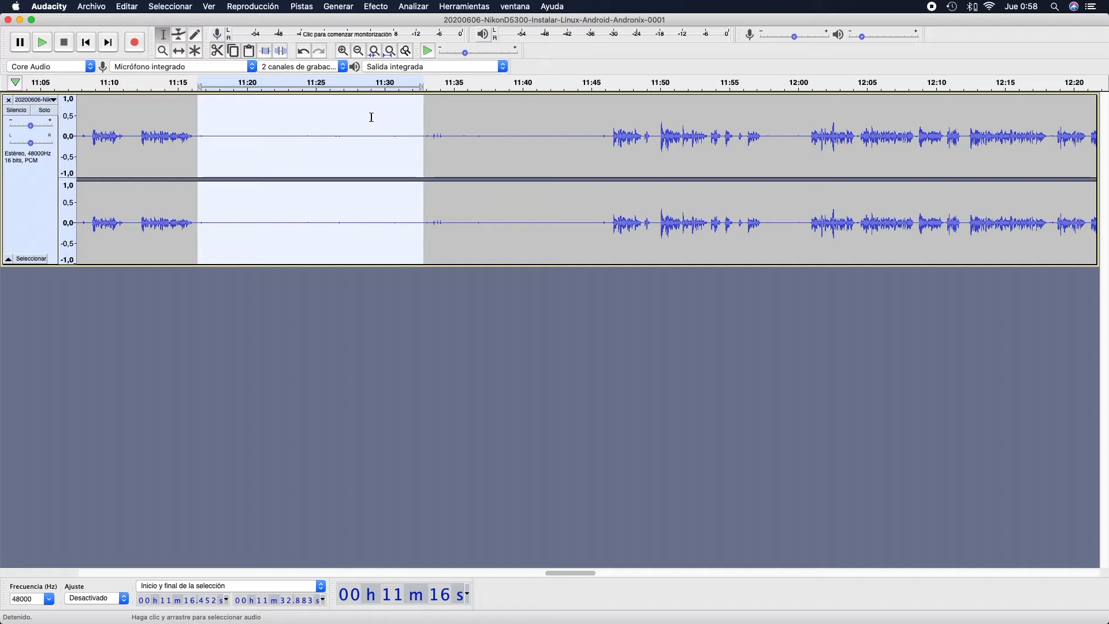
{"action": "left_click_drag", "start_coordinate": [140, 139], "coordinate": [168, 139]}
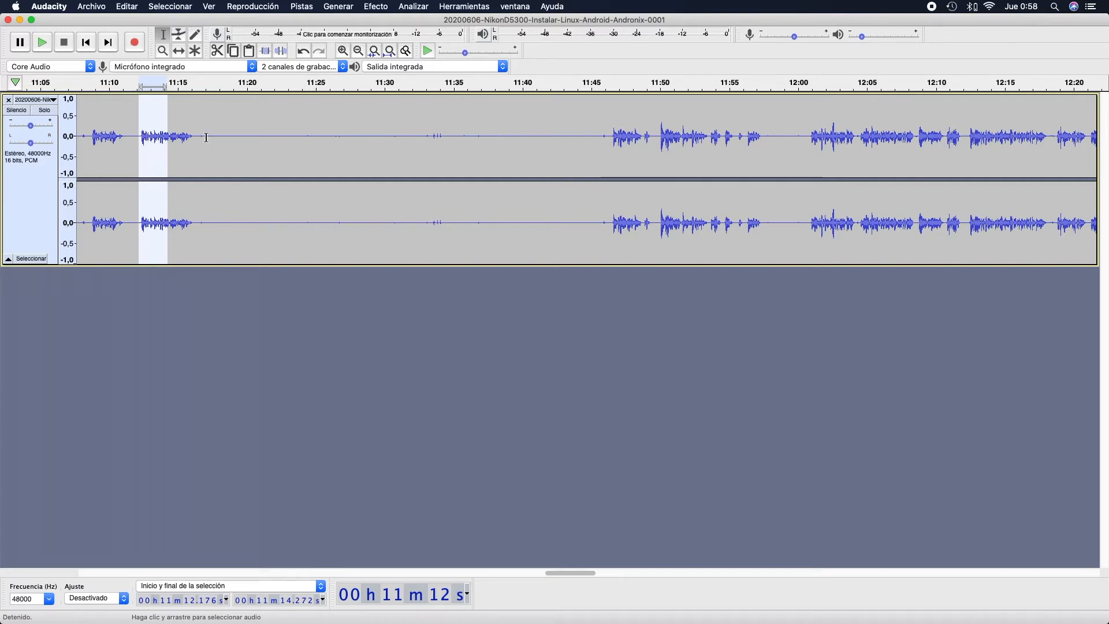
{"action": "left_click_drag", "start_coordinate": [206, 140], "coordinate": [444, 137]}
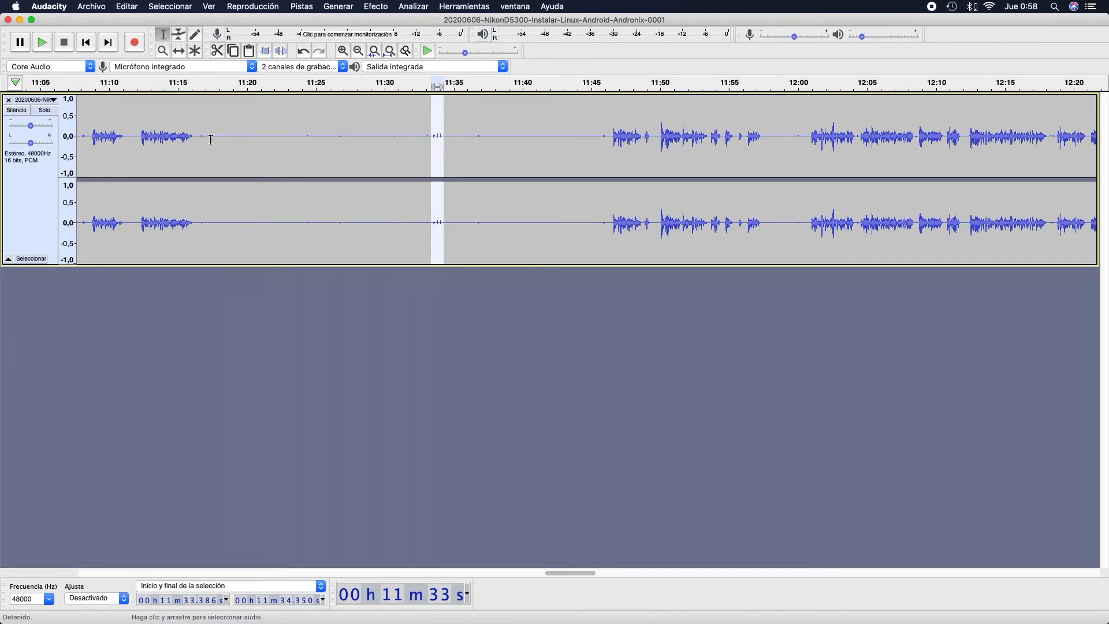
Step: Capture a noise profile from the quiet passage between about 11:17 and 11:33 for Noise Reduction
{"action": "left_click_drag", "start_coordinate": [206, 137], "coordinate": [426, 149]}
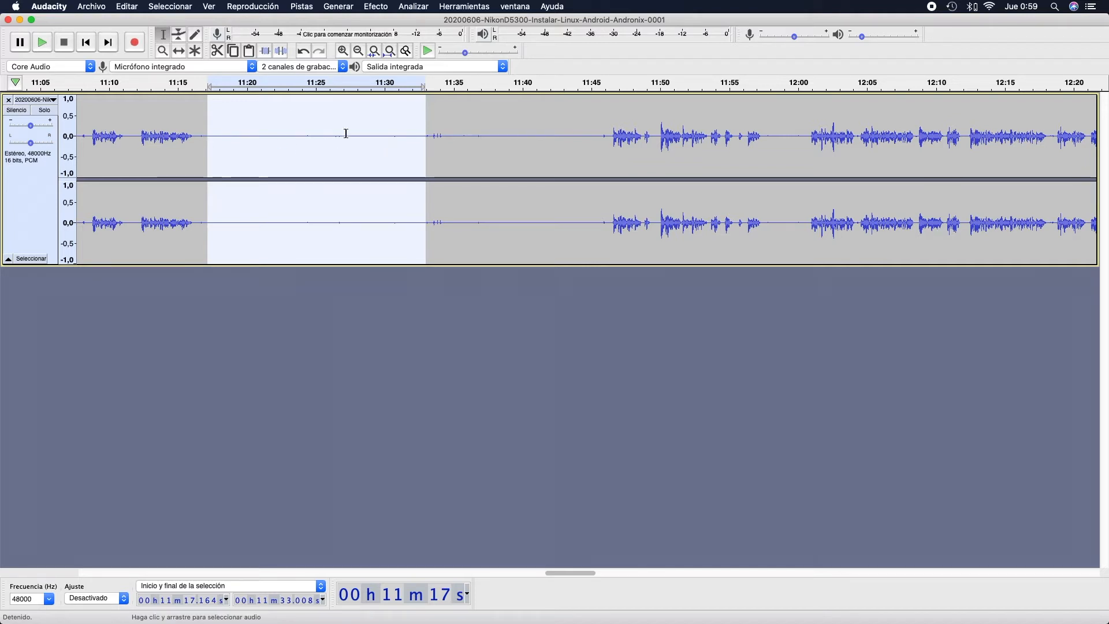
{"action": "left_click", "coordinate": [386, 7]}
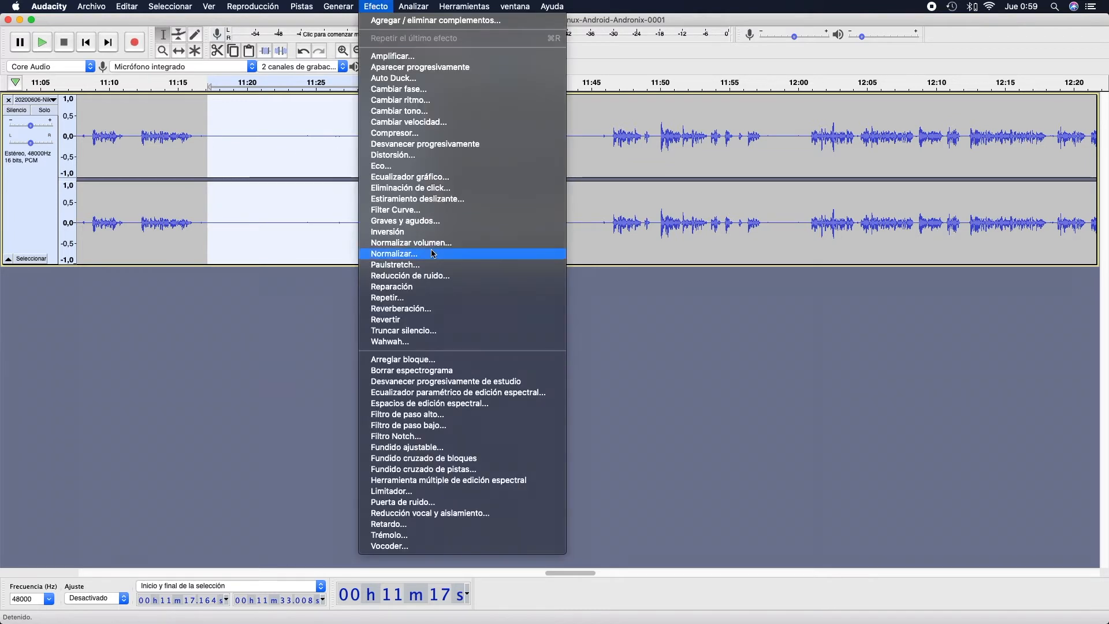
{"action": "left_click", "coordinate": [430, 275]}
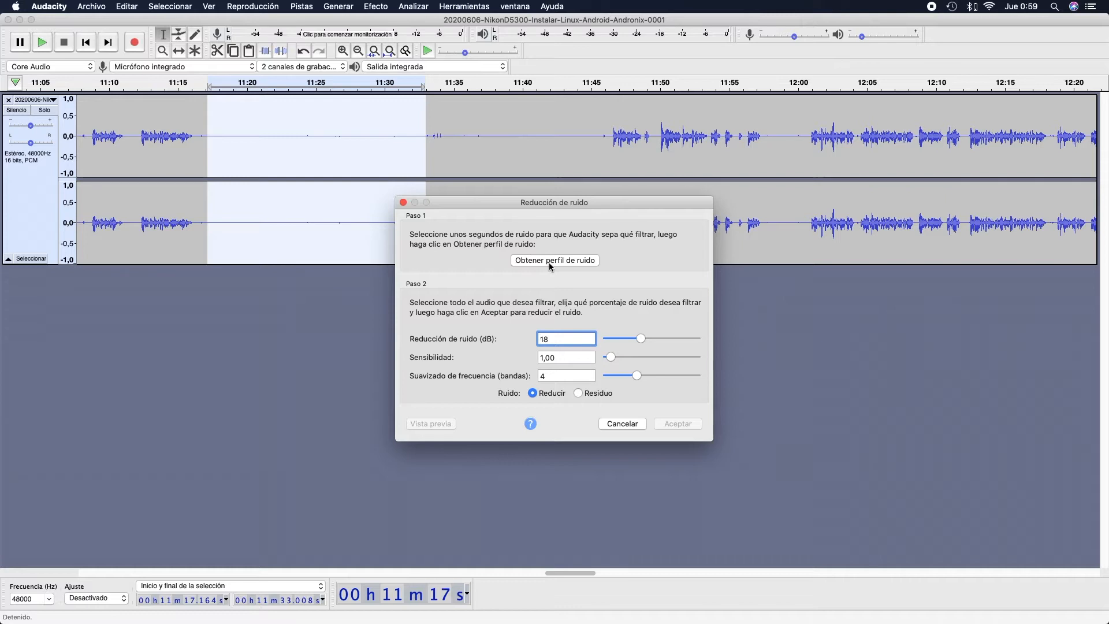
{"action": "left_click", "coordinate": [550, 263]}
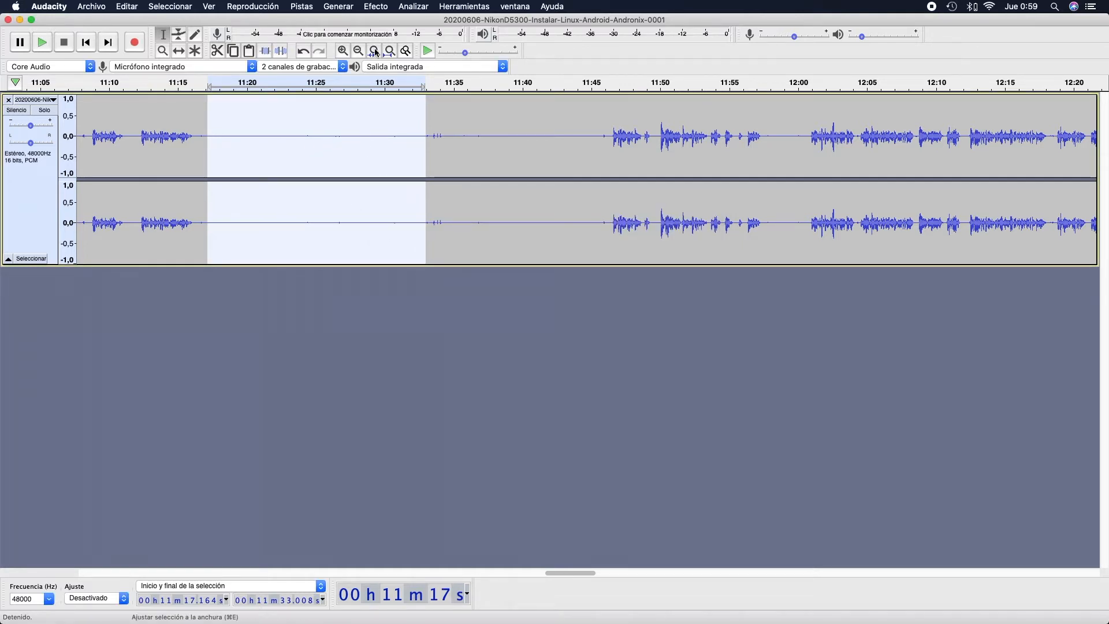
{"action": "left_click", "coordinate": [518, 146]}
{"action": "key", "text": "super+a"}
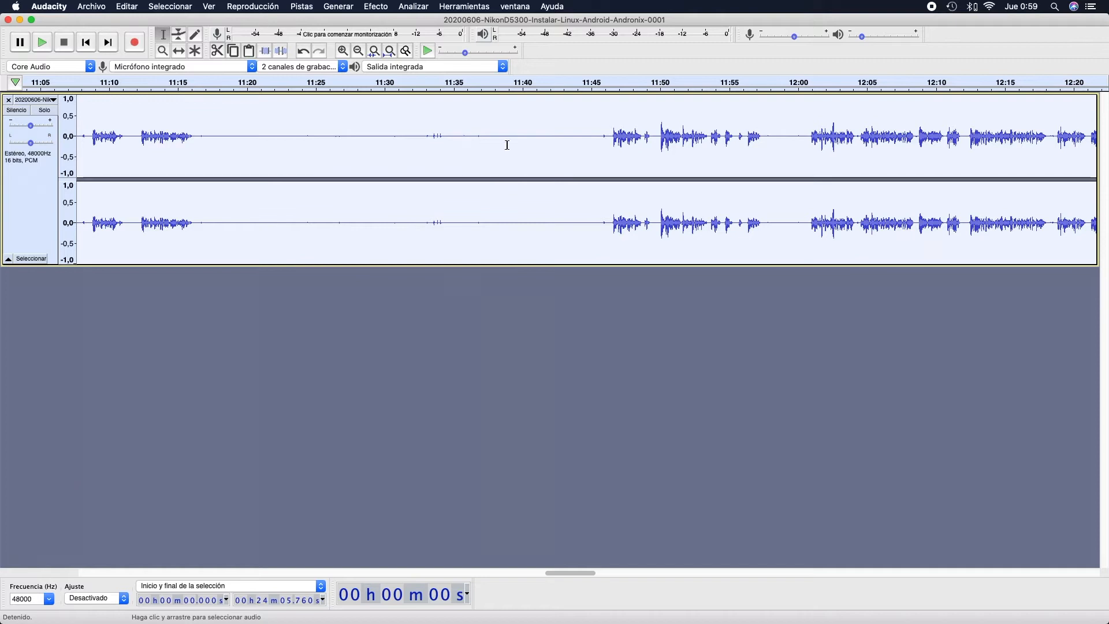
{"action": "left_click", "coordinate": [538, 152]}
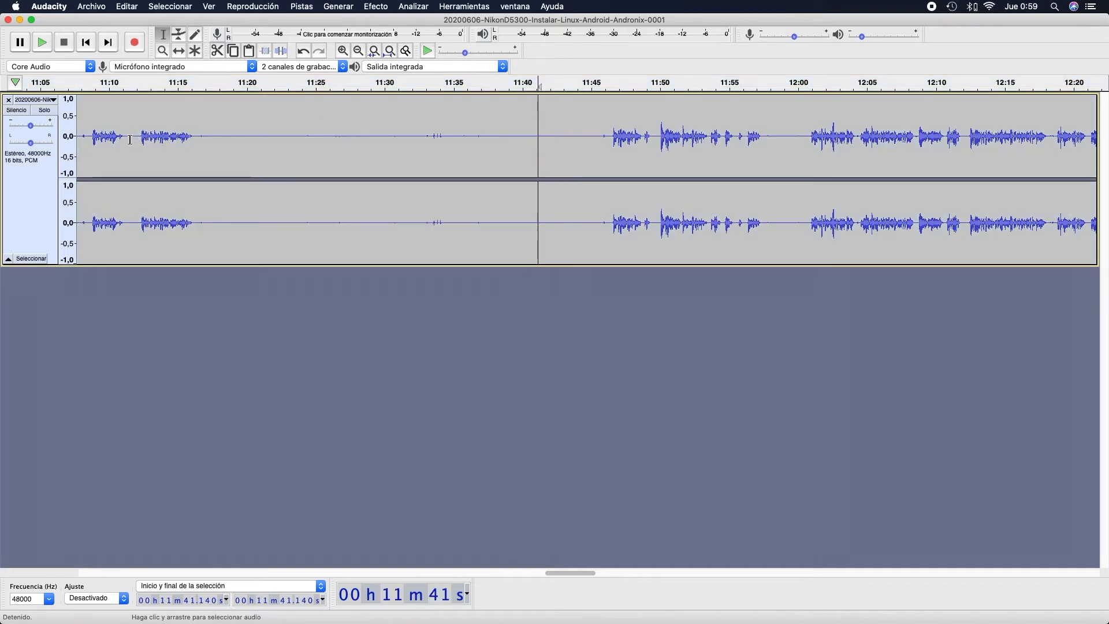
Step: Try Noise Reduction settings on the speech from about 11:11 to 11:17, with 15 dB reduction, sensitivity 1.00 and Reduce output, without applying them
{"action": "left_click_drag", "start_coordinate": [125, 137], "coordinate": [202, 141]}
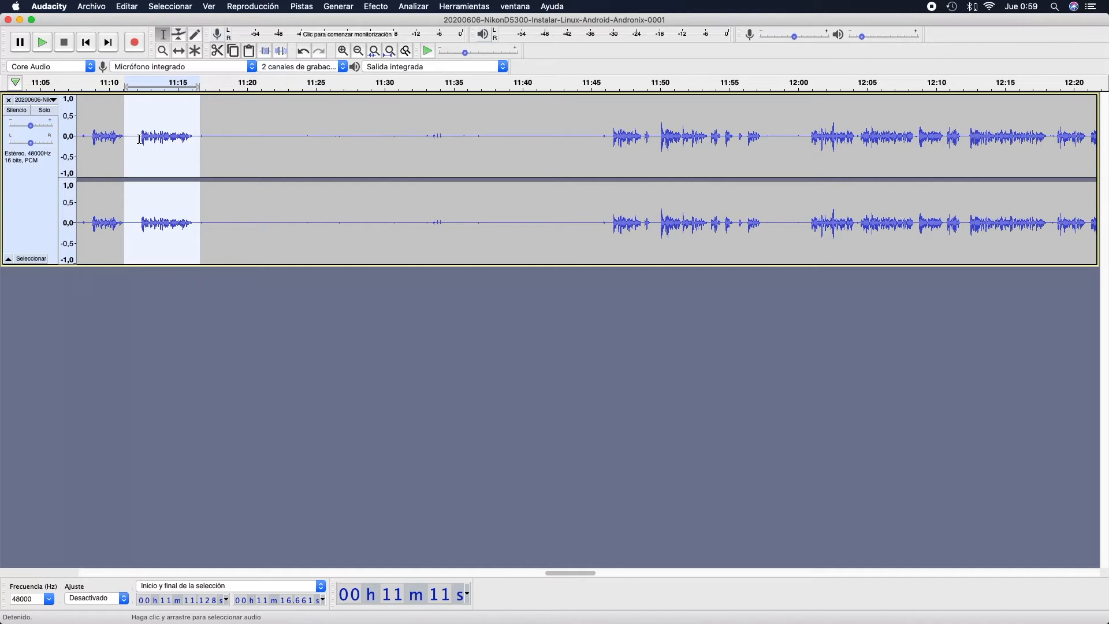
{"action": "left_click", "coordinate": [376, 7]}
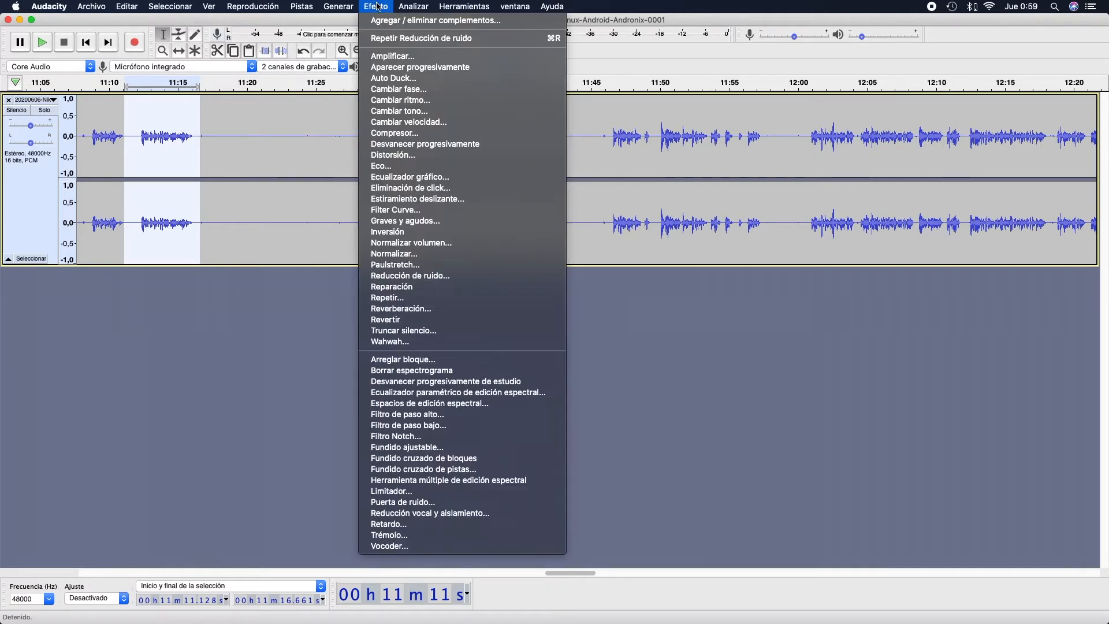
{"action": "left_click", "coordinate": [436, 280]}
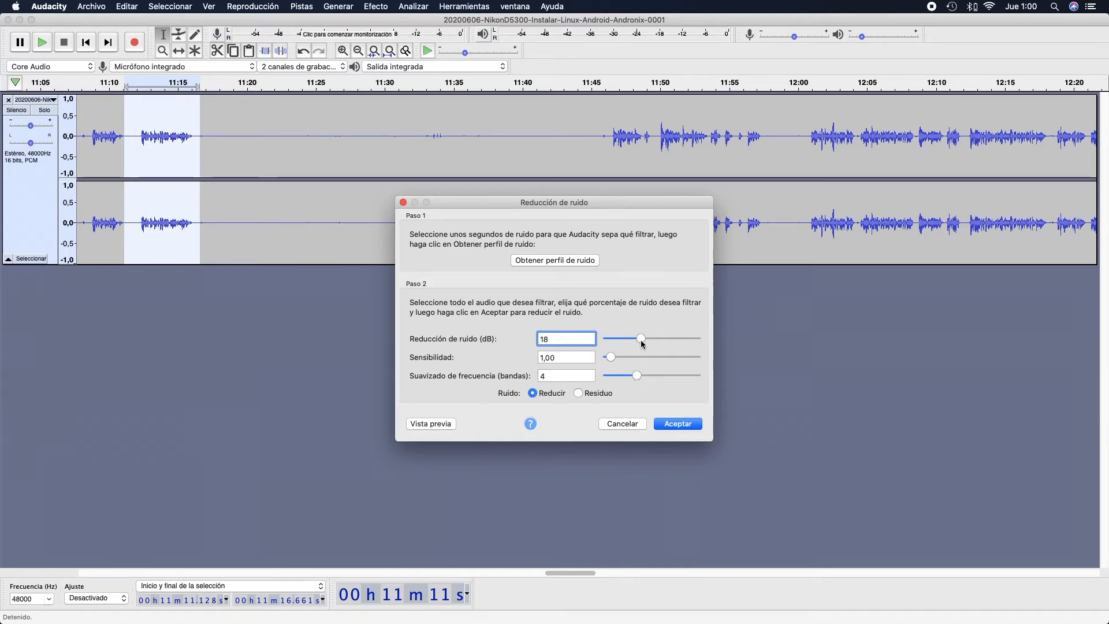
{"action": "mouse_move", "coordinate": [642, 340]}
{"action": "left_mouse_down"}
{"action": "mouse_move", "coordinate": [618, 357]}
{"action": "mouse_move", "coordinate": [633, 359]}
{"action": "left_mouse_up"}
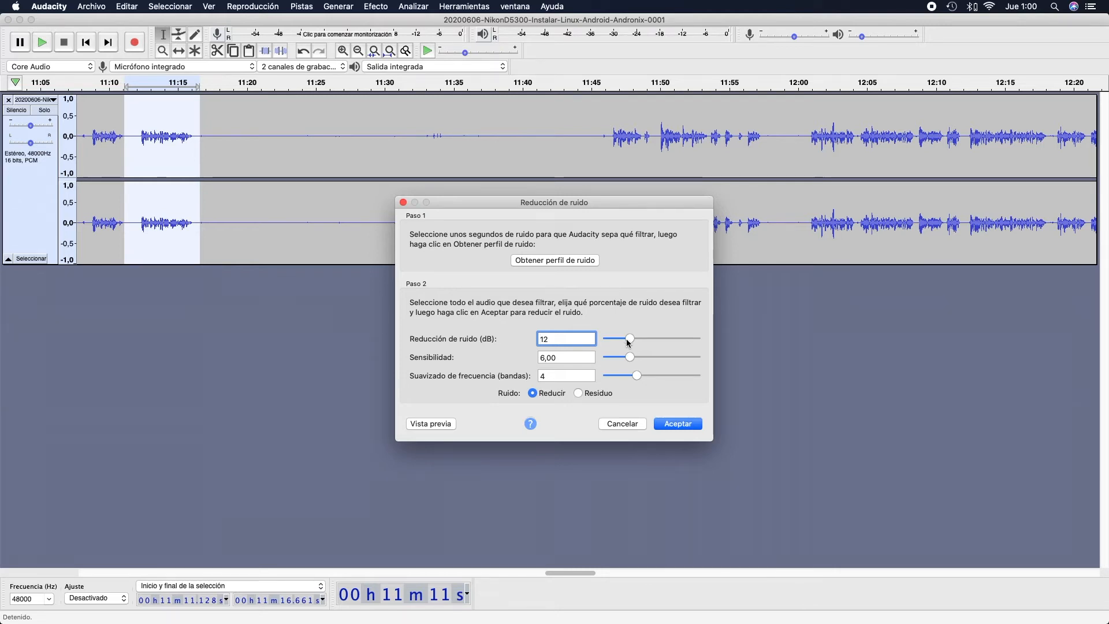
{"action": "left_click_drag", "start_coordinate": [624, 344], "coordinate": [620, 342]}
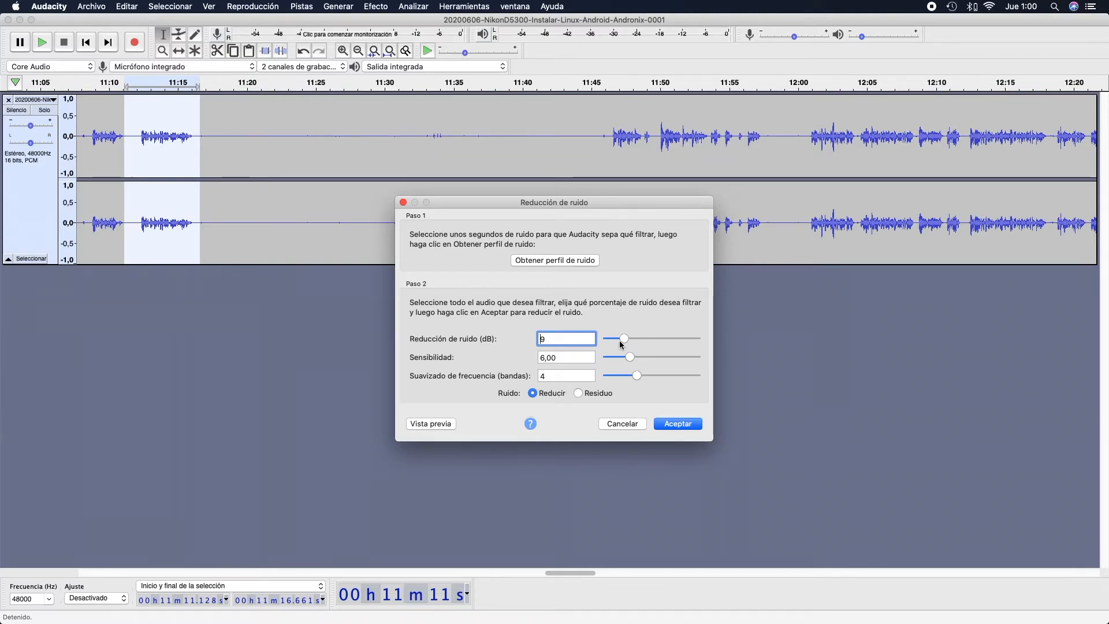
{"action": "mouse_move", "coordinate": [625, 342]}
{"action": "left_mouse_down"}
{"action": "mouse_move", "coordinate": [647, 338]}
{"action": "mouse_move", "coordinate": [626, 340]}
{"action": "left_mouse_up"}
{"action": "left_click_drag", "start_coordinate": [624, 341], "coordinate": [639, 346]}
{"action": "left_click", "coordinate": [630, 360]}
{"action": "left_click_drag", "start_coordinate": [626, 363], "coordinate": [614, 362]}
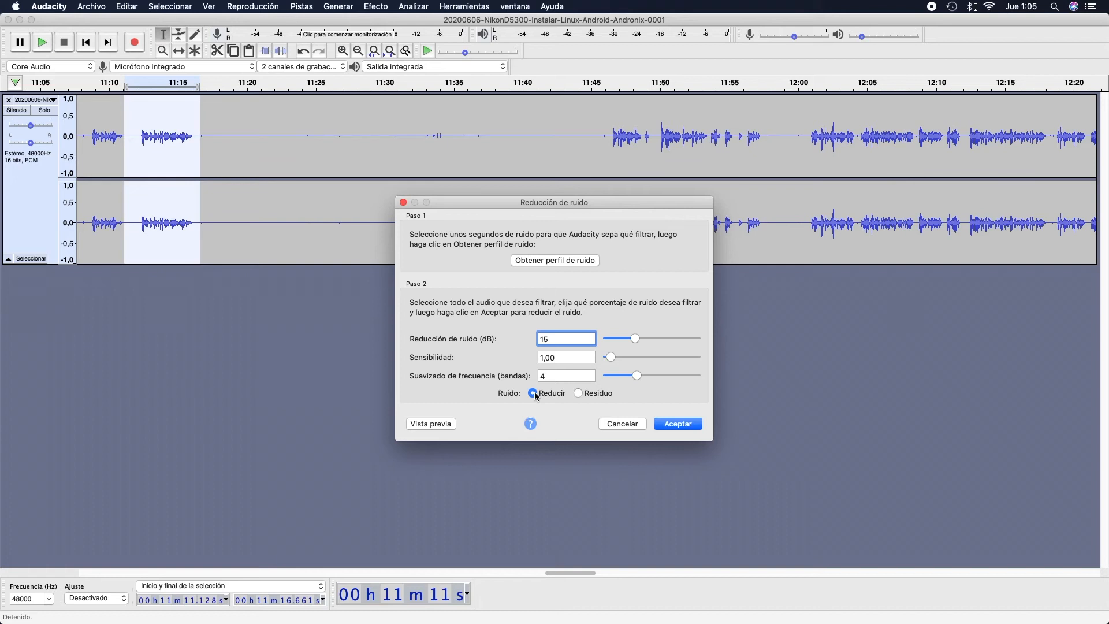
{"action": "left_click", "coordinate": [588, 398]}
{"action": "left_click", "coordinate": [533, 395]}
{"action": "left_click", "coordinate": [621, 427]}
Step: Play the unprocessed speech between about 11:11 and 11:17 to hear its background noise
{"action": "left_click", "coordinate": [272, 210]}
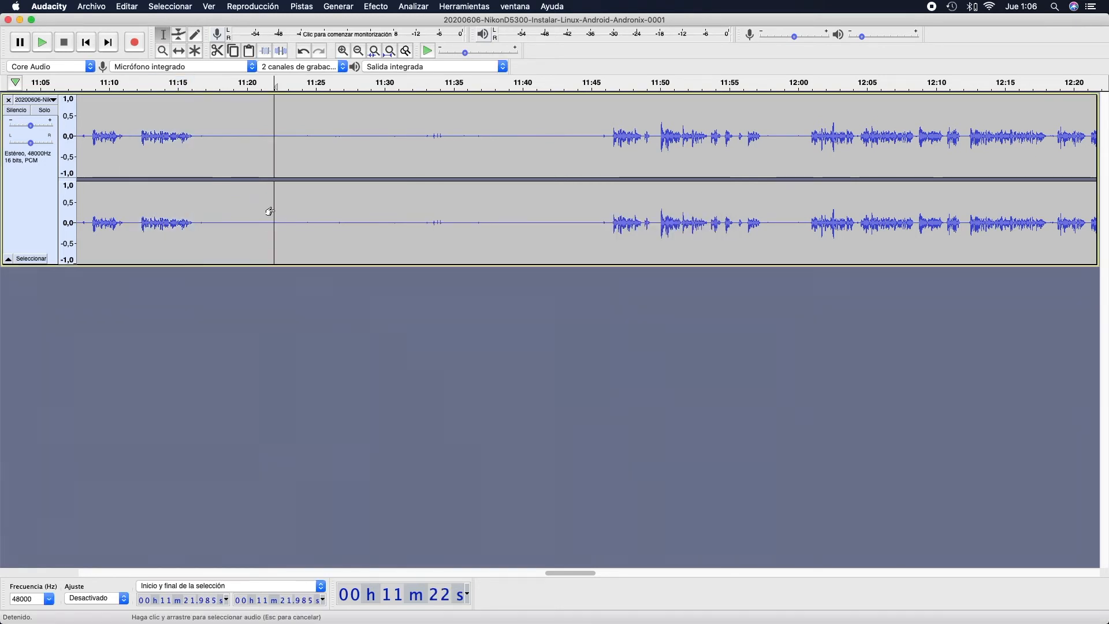
{"action": "left_click", "coordinate": [124, 140]}
{"action": "left_click_drag", "start_coordinate": [124, 140], "coordinate": [198, 159]}
{"action": "key", "text": "space"}
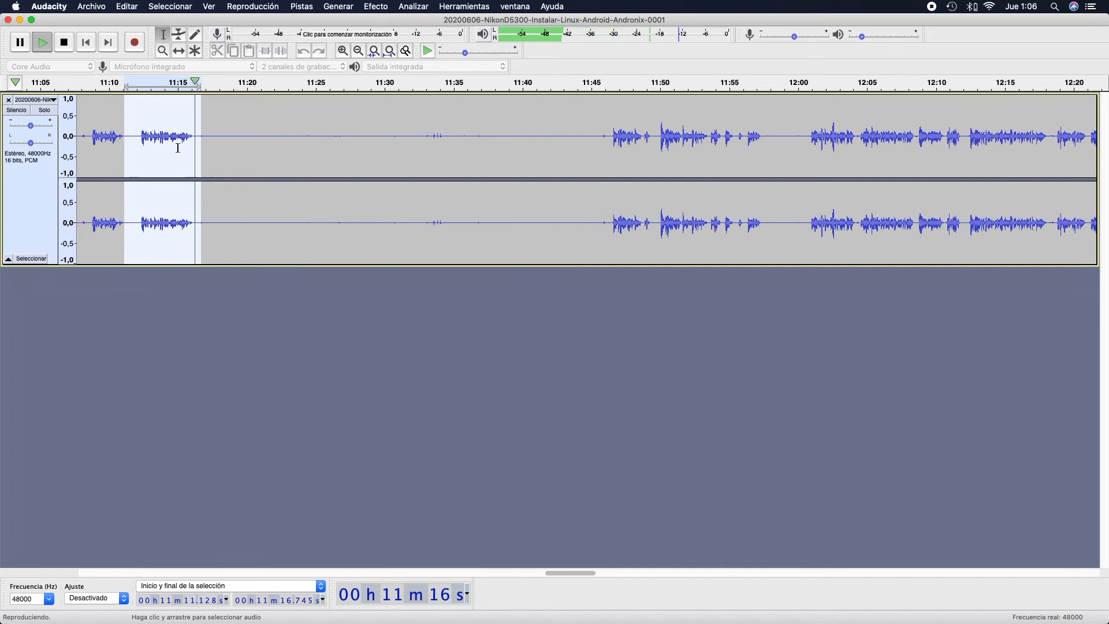
Step: Play the quiet passage from about 11:16 to 11:31, and listen to the speech again from about 11:13
{"action": "left_click_drag", "start_coordinate": [198, 139], "coordinate": [398, 153]}
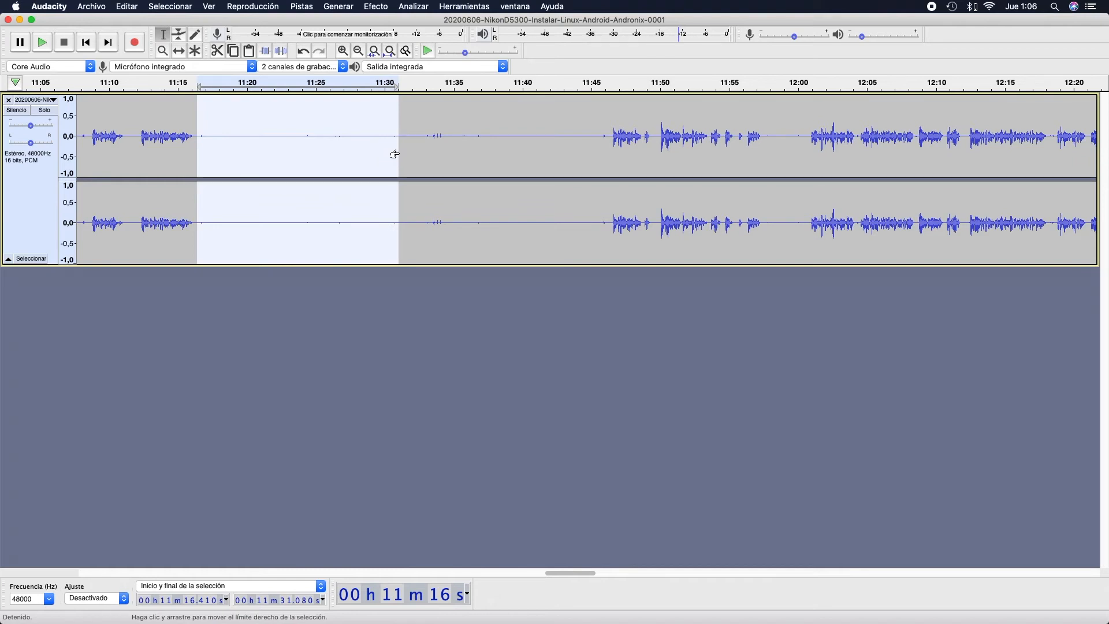
{"action": "key", "text": "space"}
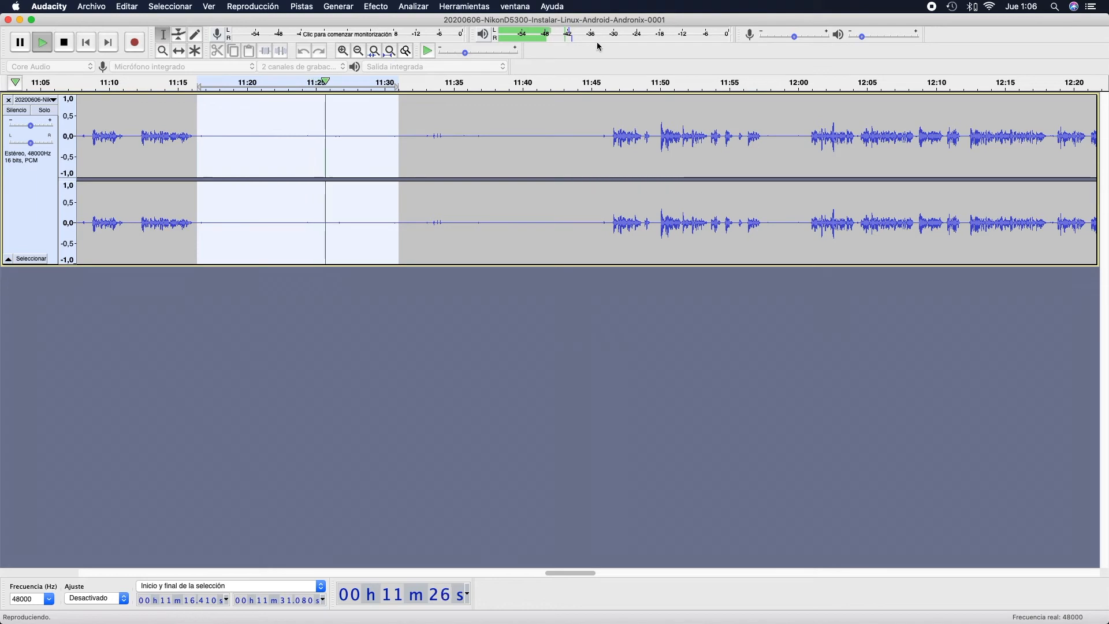
{"action": "left_click", "coordinate": [64, 42]}
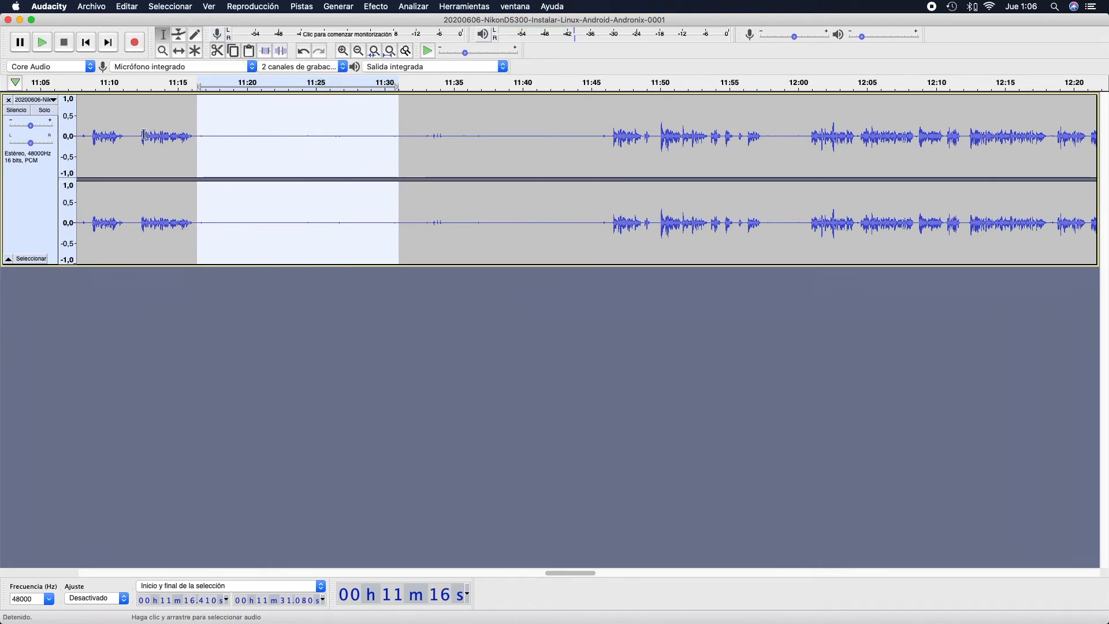
{"action": "left_click", "coordinate": [144, 132]}
{"action": "key", "text": "space"}
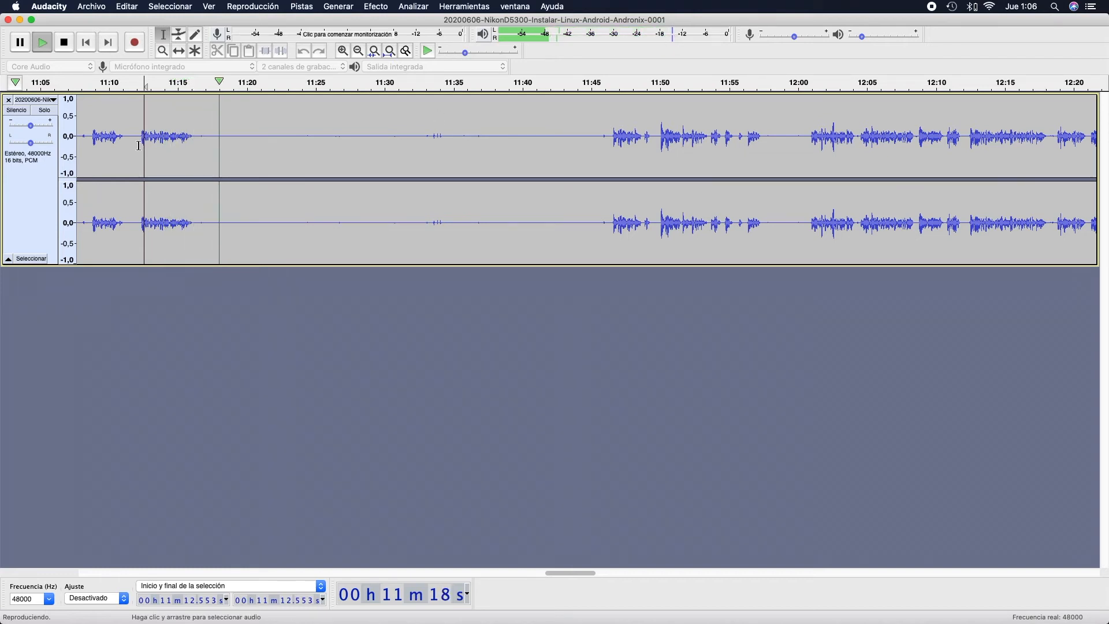
{"action": "key", "text": "space"}
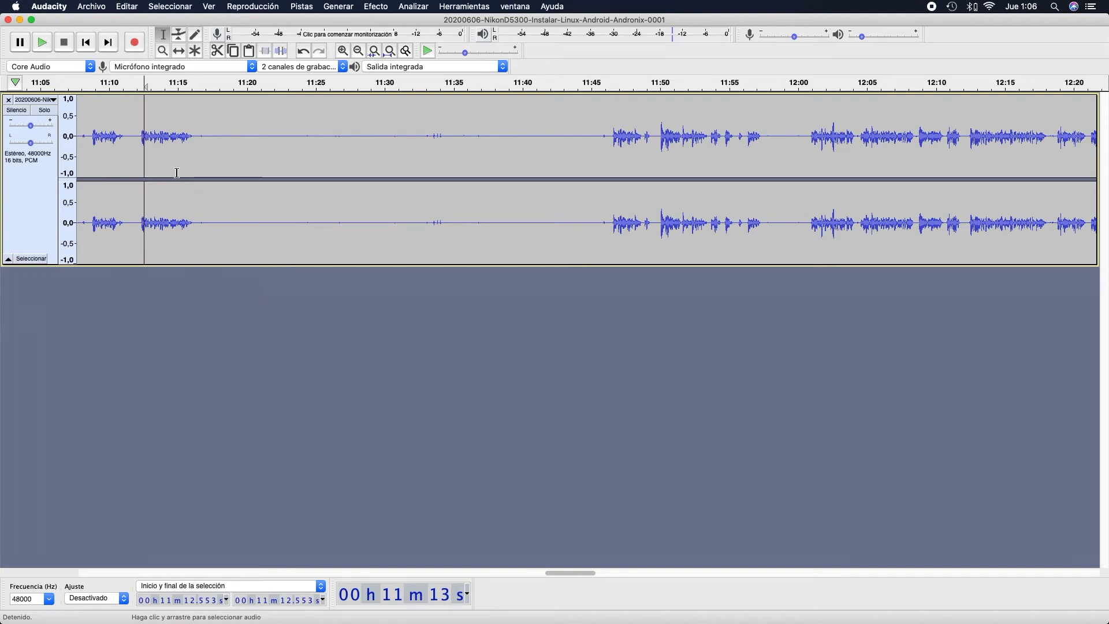
Step: Preview Noise Reduction on the speech from about 11:12 to 11:17 in both Reduce and Residue modes, without applying it
{"action": "double_click", "coordinate": [208, 140]}
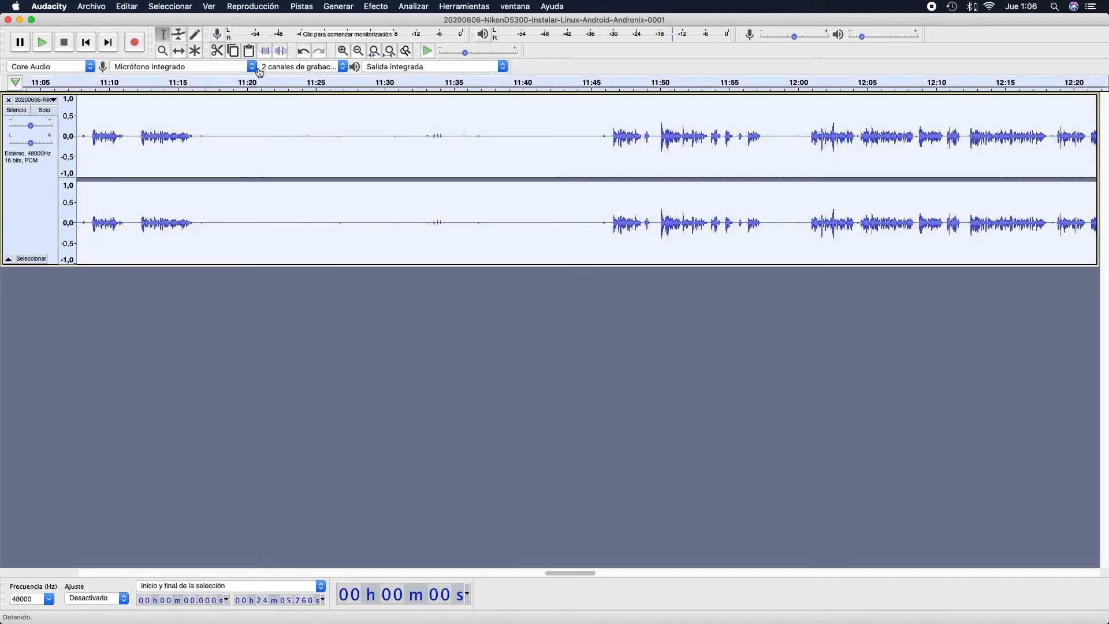
{"action": "left_click", "coordinate": [387, 8]}
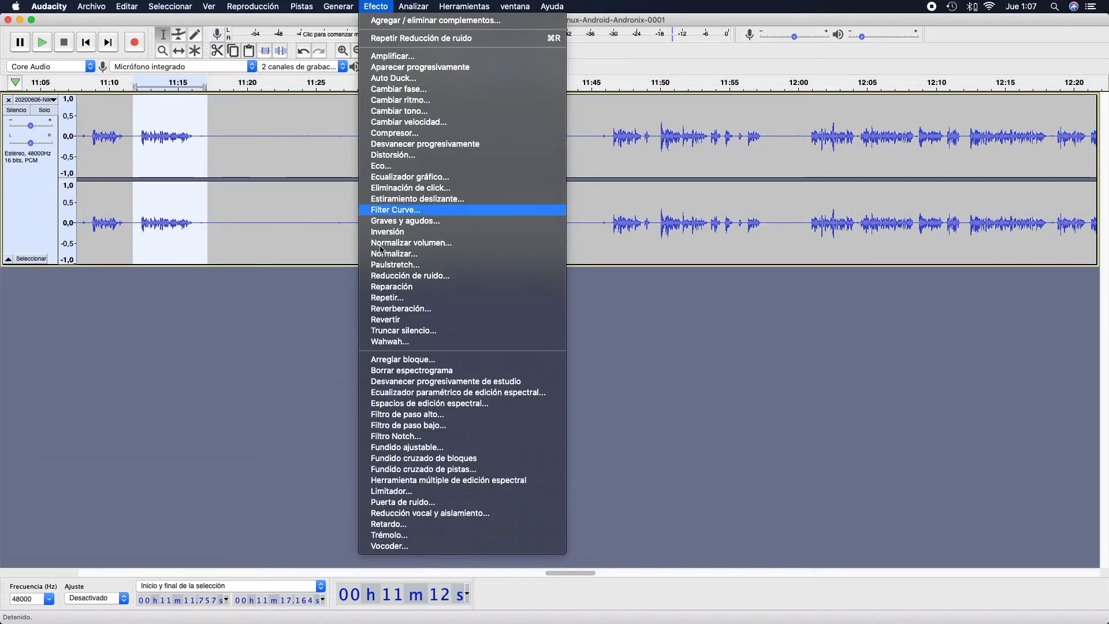
{"action": "left_click", "coordinate": [410, 276]}
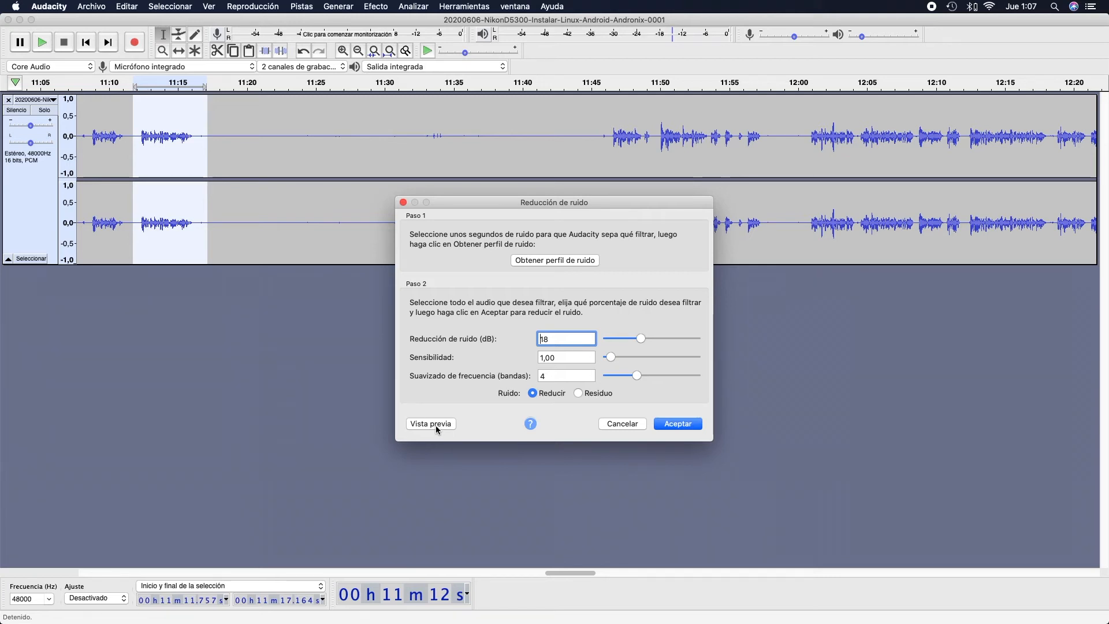
{"action": "left_click", "coordinate": [436, 427]}
{"action": "left_click", "coordinate": [592, 398]}
{"action": "left_click", "coordinate": [442, 424]}
{"action": "left_click", "coordinate": [622, 428]}
Step: Apply Noise Reduction to the whole track with 18 dB reduction, sensitivity 1.00, frequency smoothing 4 and Reduce output
{"action": "double_click", "coordinate": [522, 217]}
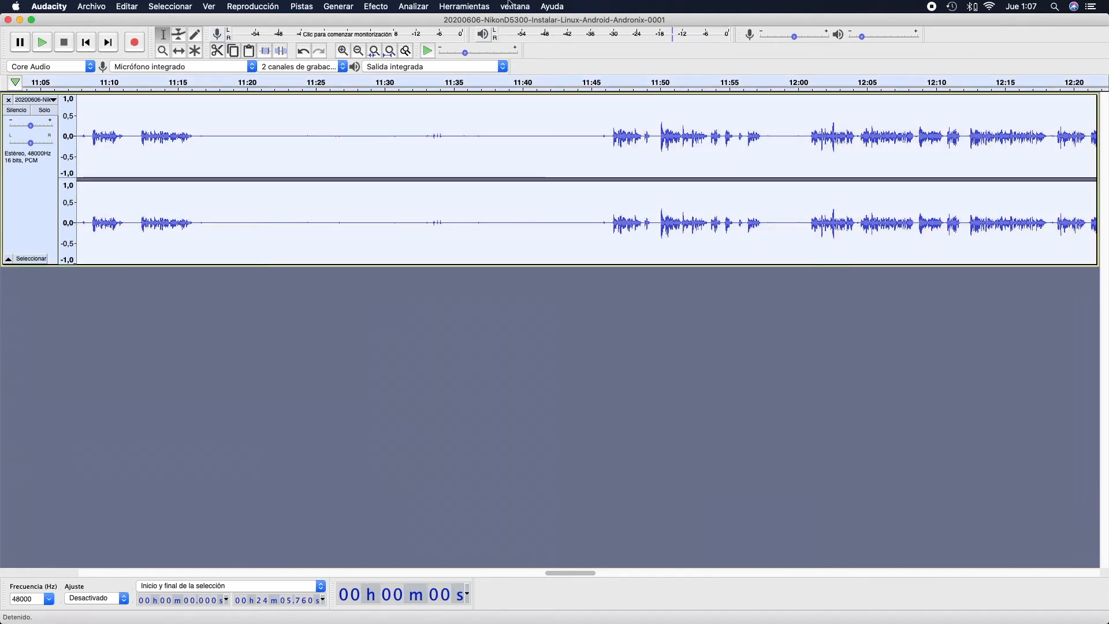
{"action": "left_click", "coordinate": [415, 6]}
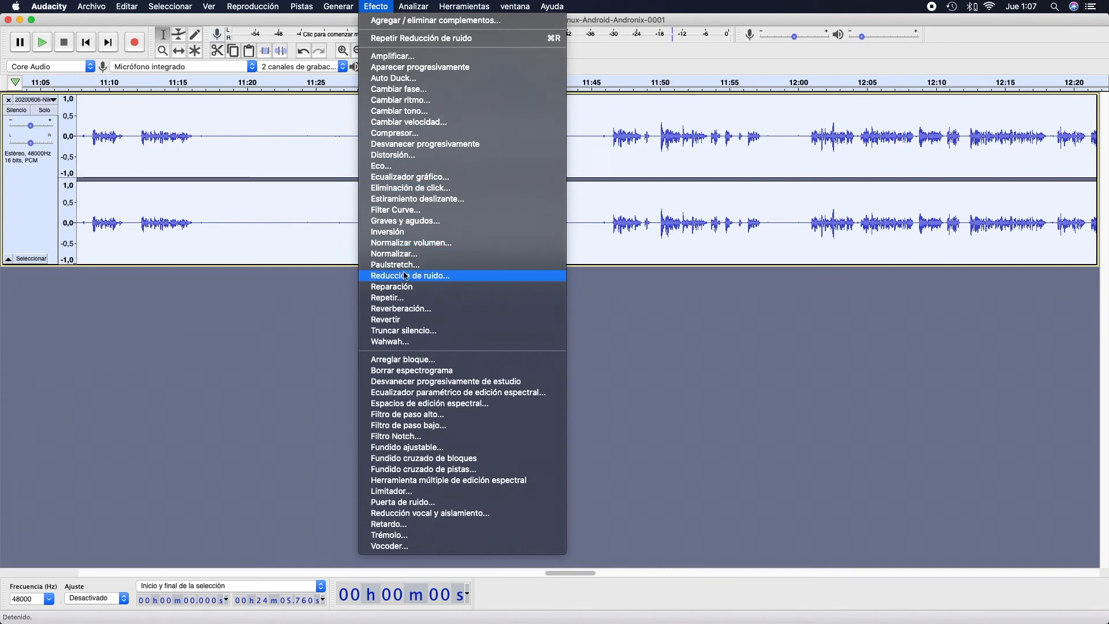
{"action": "left_click", "coordinate": [407, 275]}
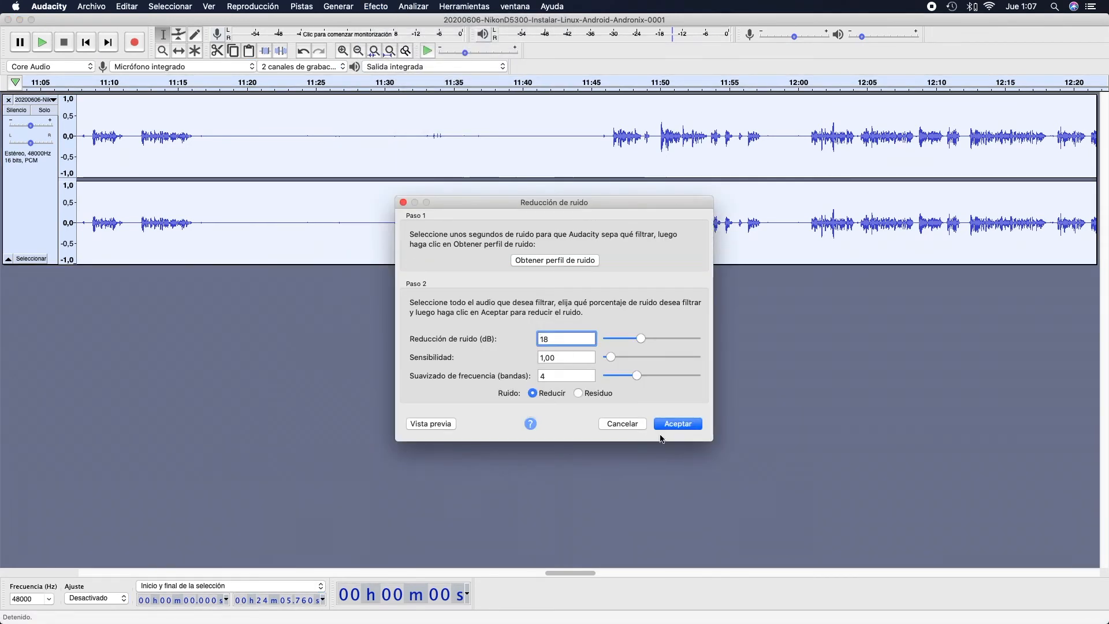
{"action": "left_click", "coordinate": [674, 425]}
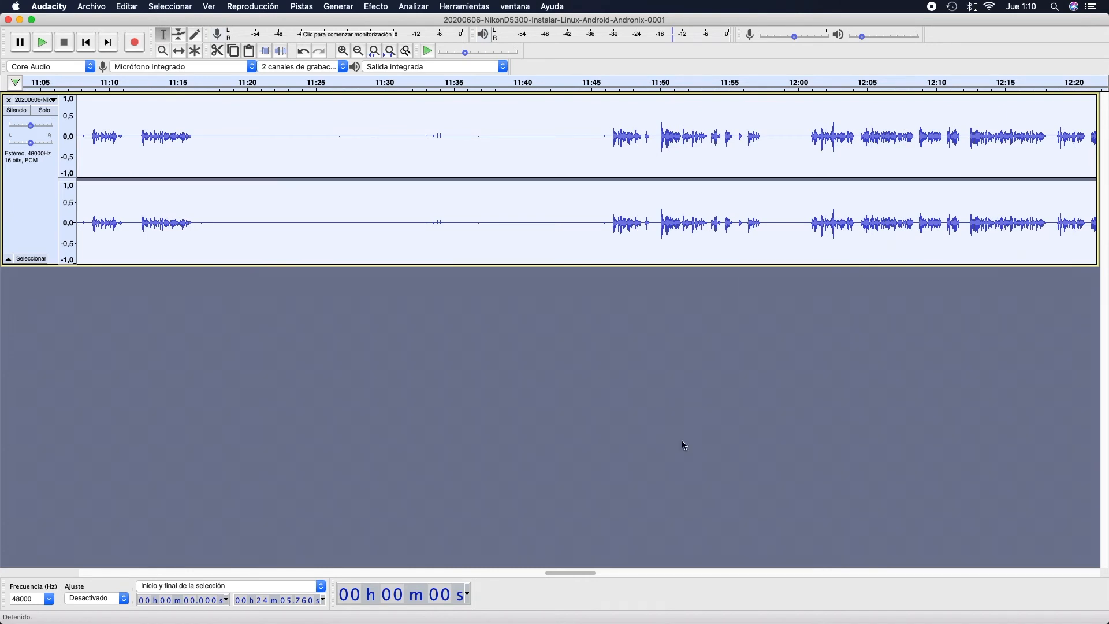
Step: Play the cleaned audio from about 11:08 through the quiet passage to check the result
{"action": "left_click", "coordinate": [84, 133]}
{"action": "key", "text": "space"}
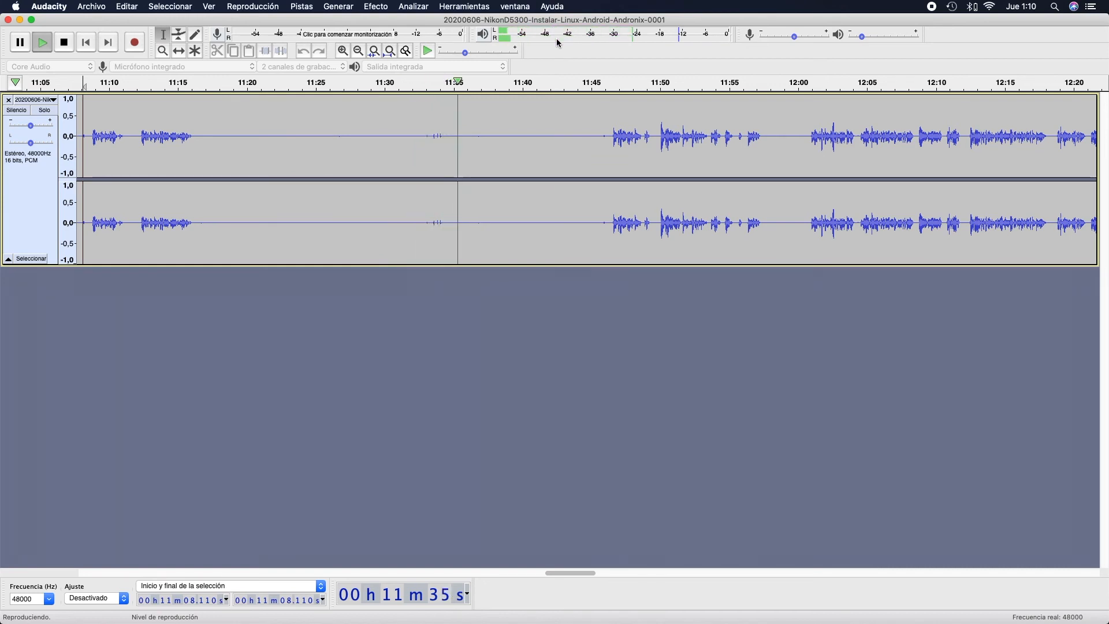
{"action": "key", "text": "space"}
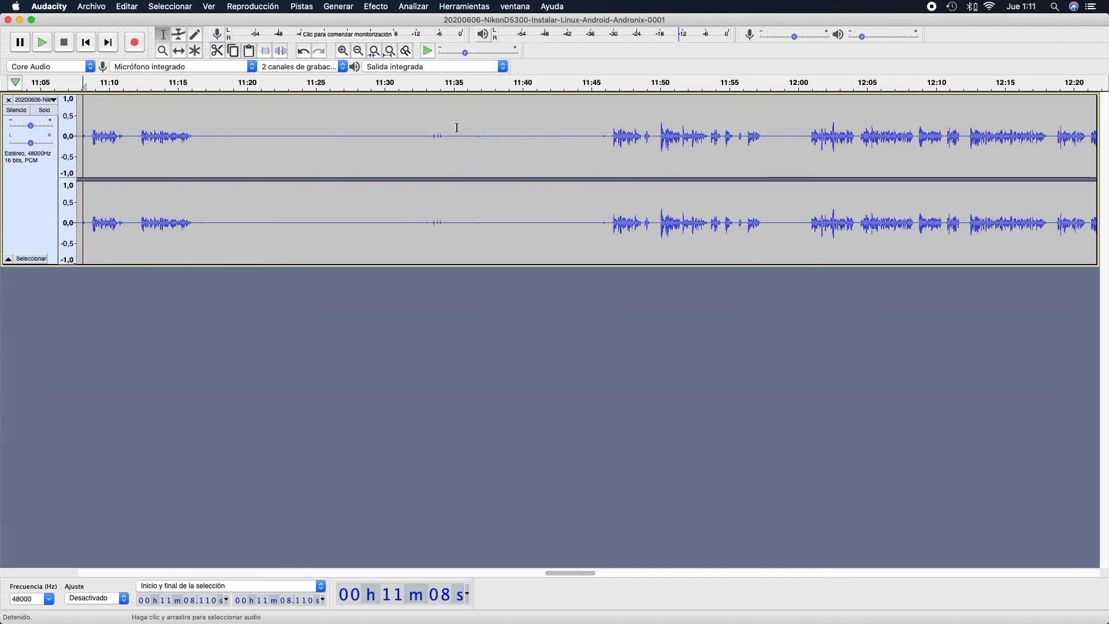
Step: Inspect the leftover clicks in the quiet passage between about 11:33 and 11:35
{"action": "left_click_drag", "start_coordinate": [421, 137], "coordinate": [451, 142]}
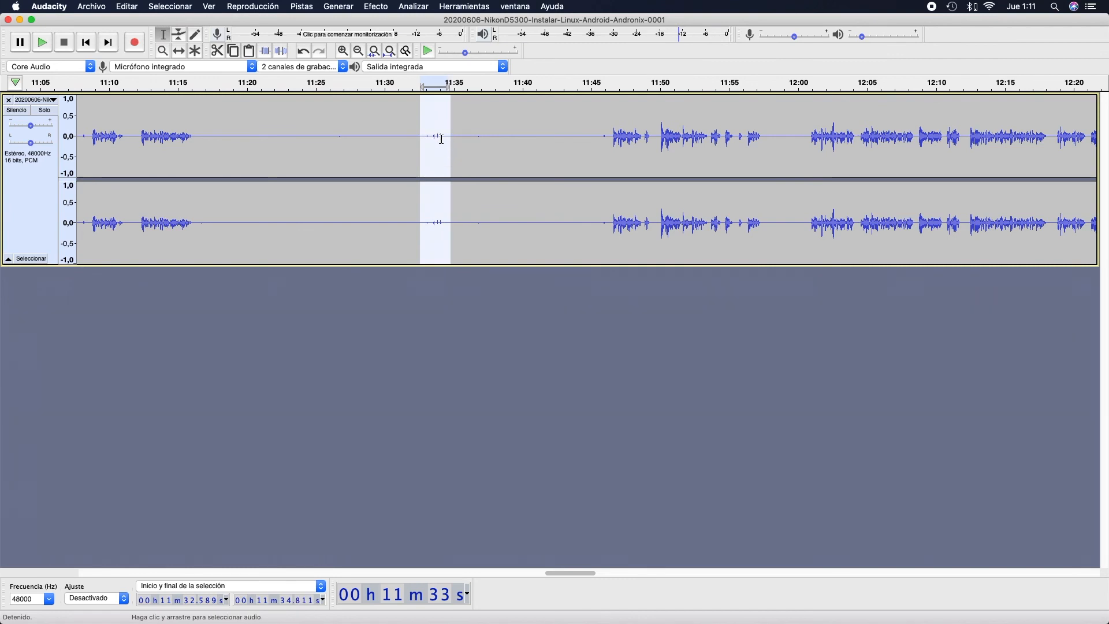
{"action": "left_click", "coordinate": [444, 139]}
{"action": "left_click_drag", "start_coordinate": [425, 137], "coordinate": [447, 140]}
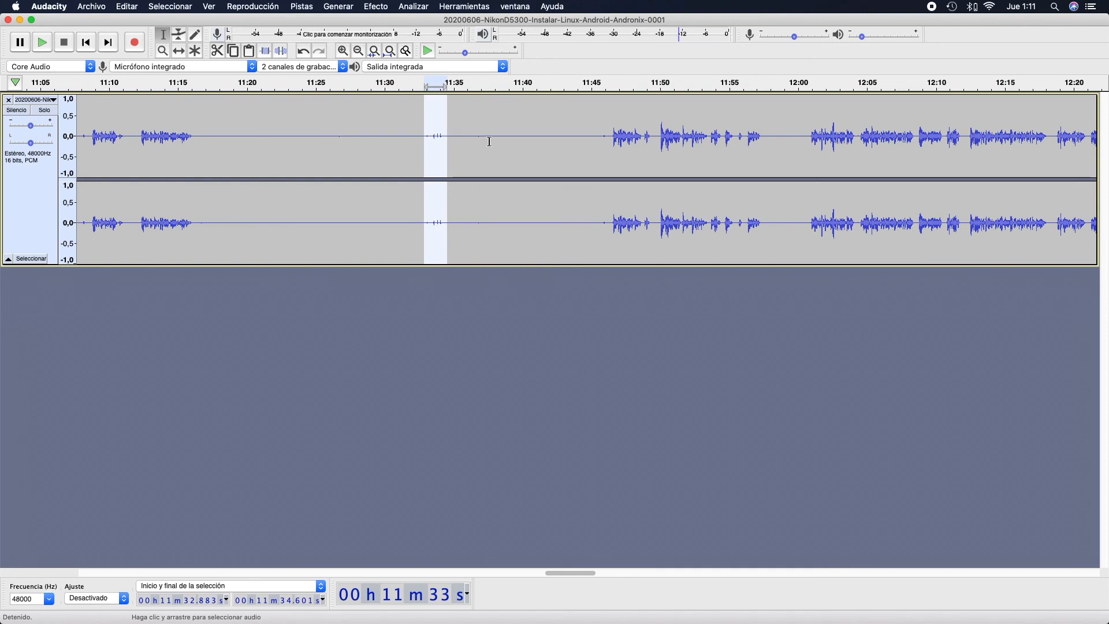
{"action": "left_click", "coordinate": [459, 137]}
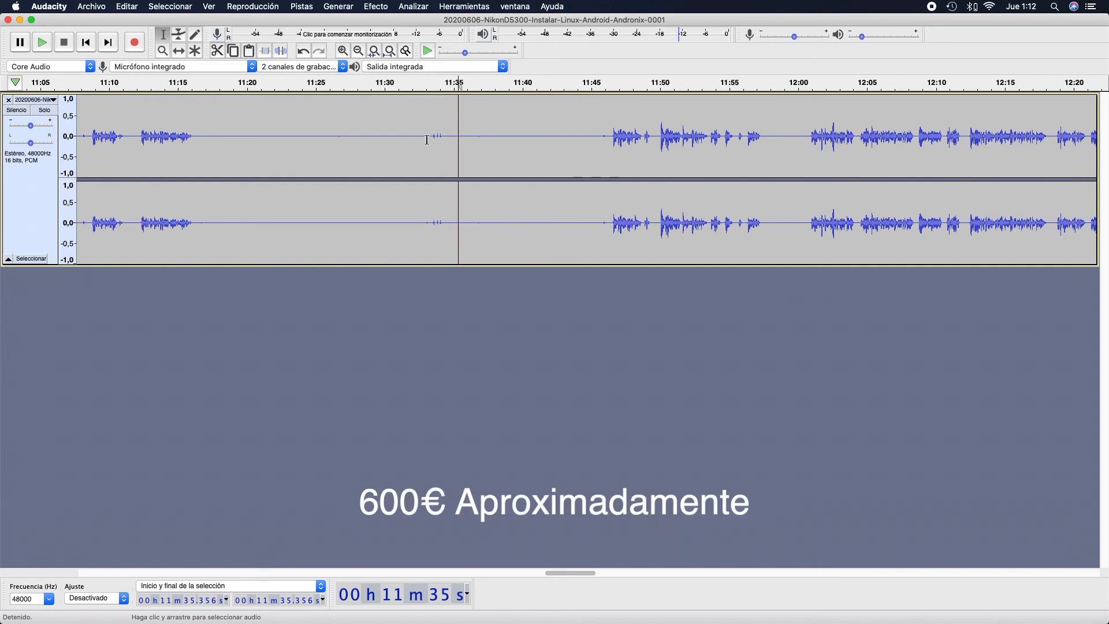
Step: Start exporting the cleaned audio as WAV
{"action": "left_click", "coordinate": [91, 6]}
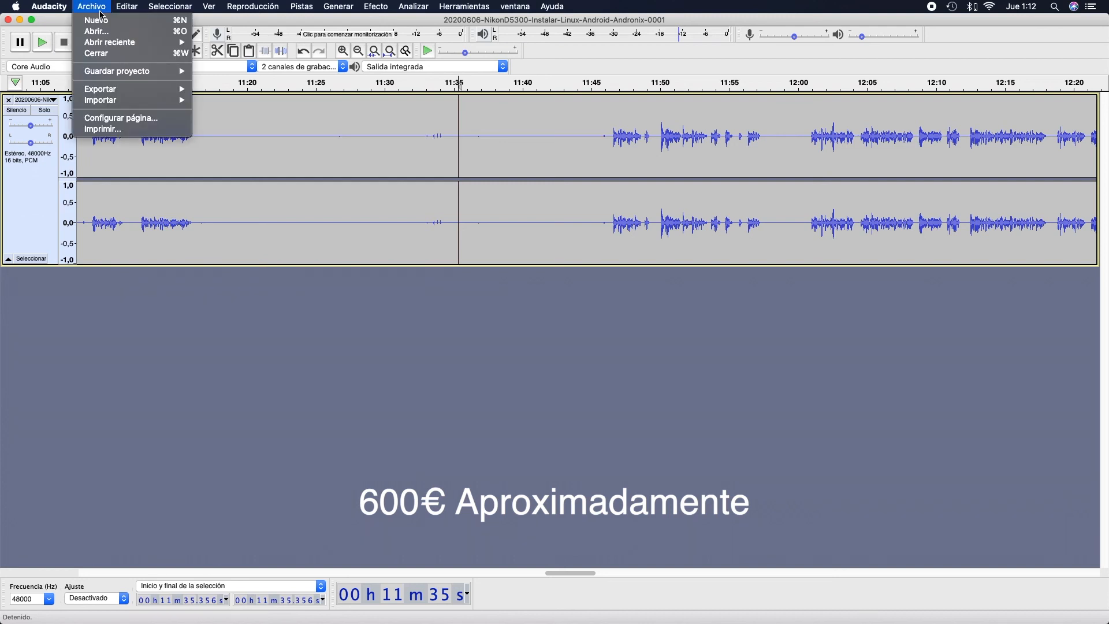
{"action": "mouse_move", "coordinate": [113, 91]}
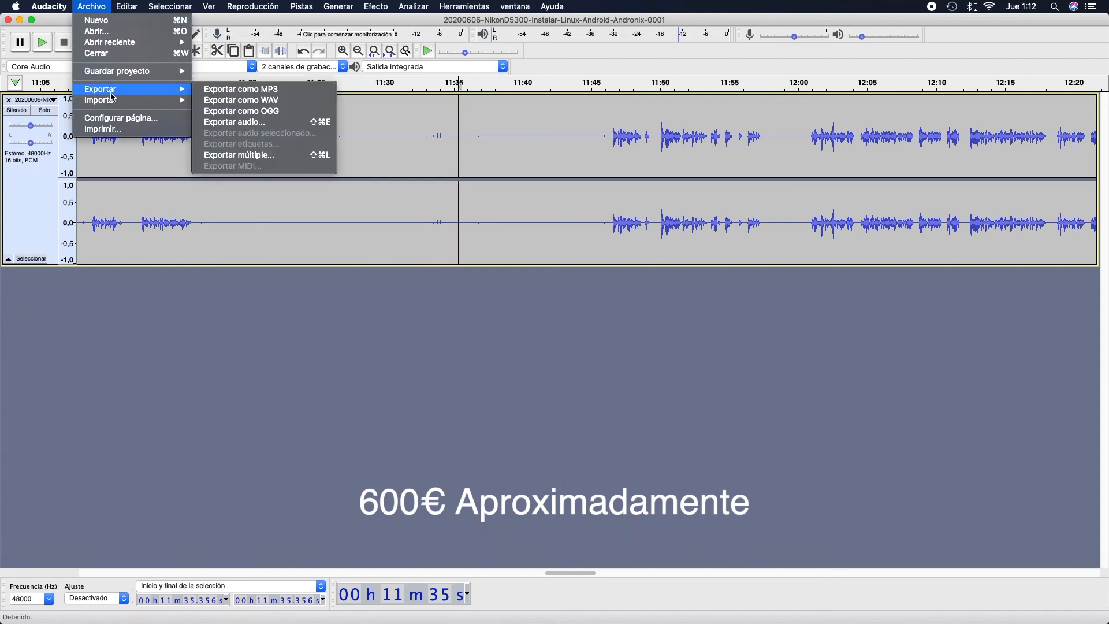
{"action": "left_click", "coordinate": [245, 106]}
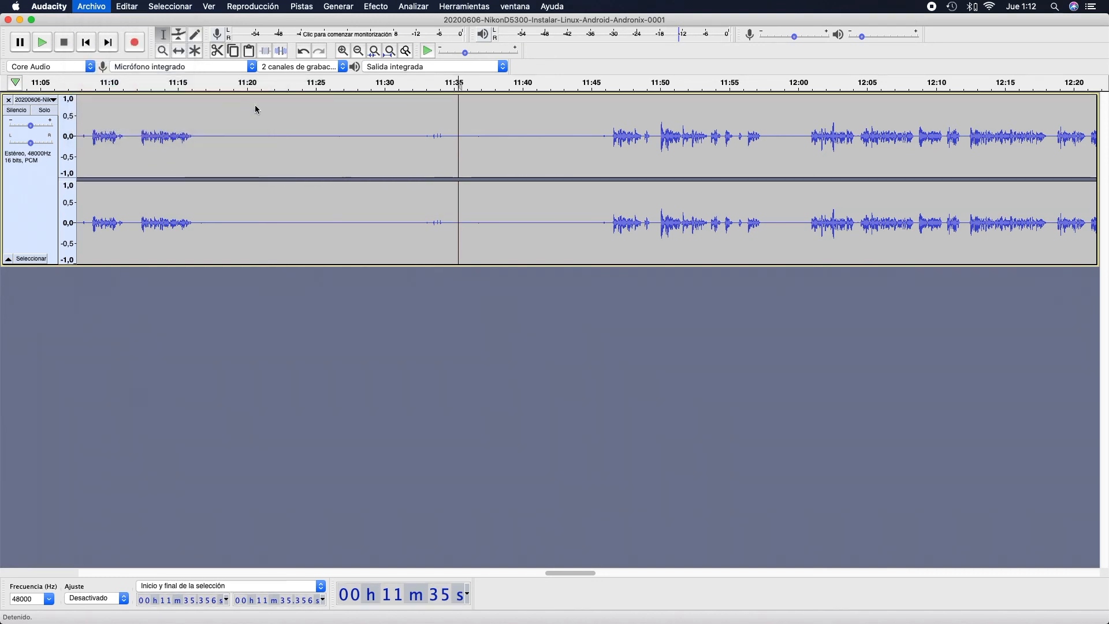